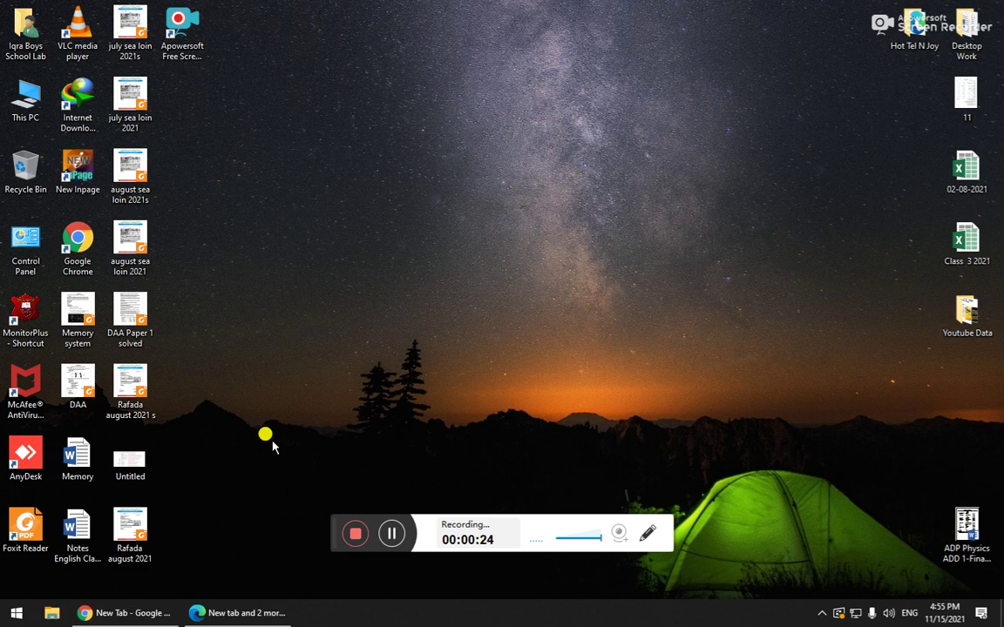
Step: Launch Word 2016
key(super)
text(word 2016)
key(Return)
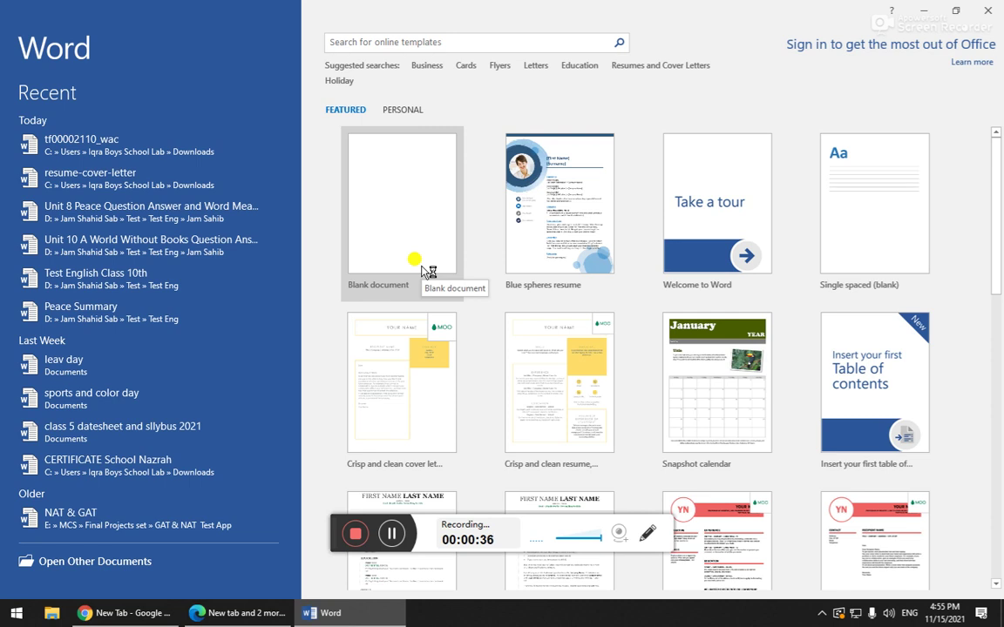
Step: Look through the featured templates and create a new blank document
scroll(426, 269, down, 5)
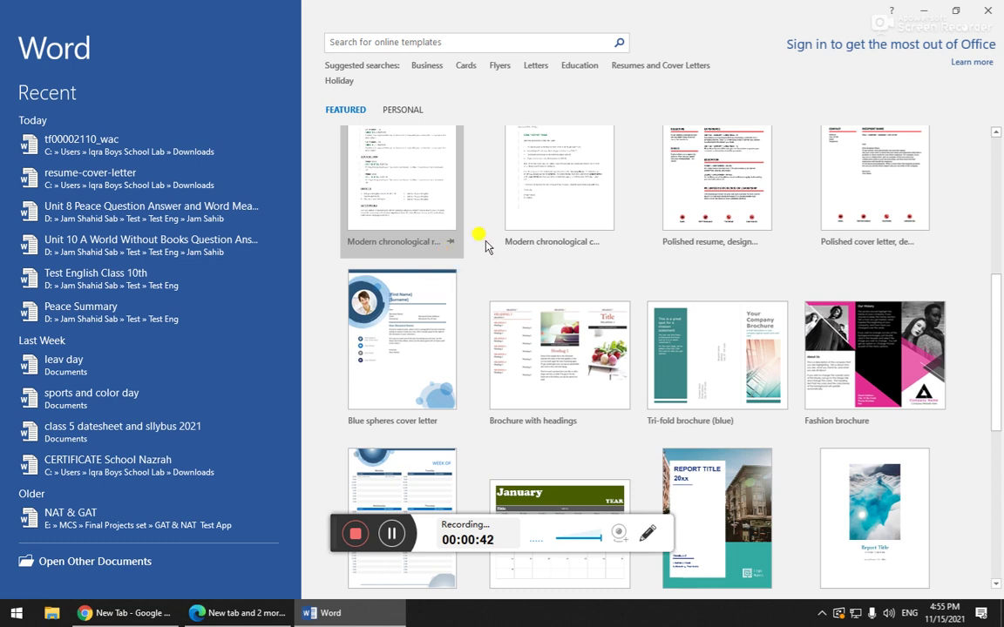
scroll(479, 264, down, 3)
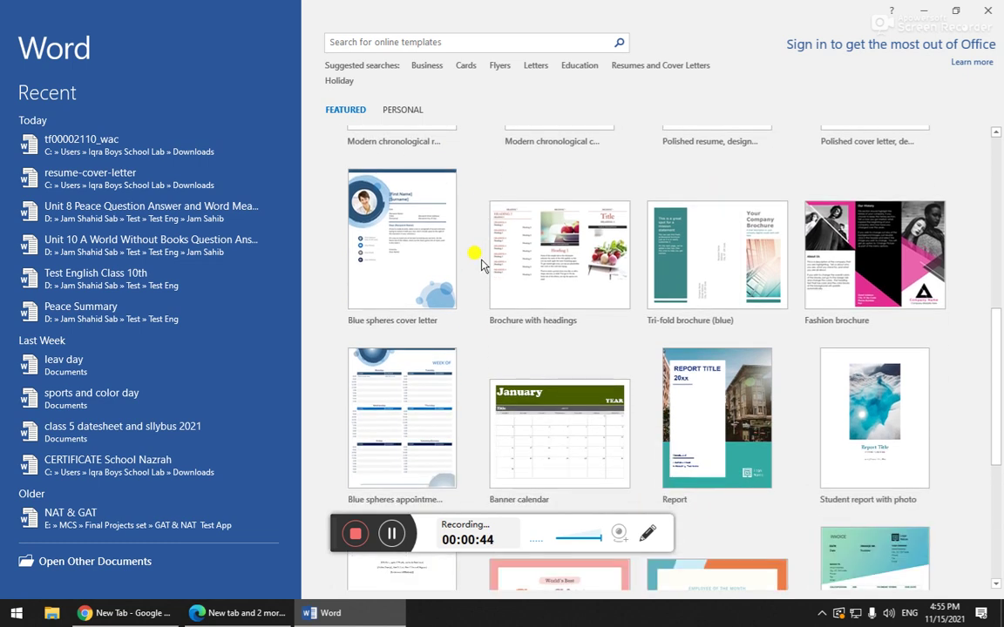
scroll(480, 264, down, 4)
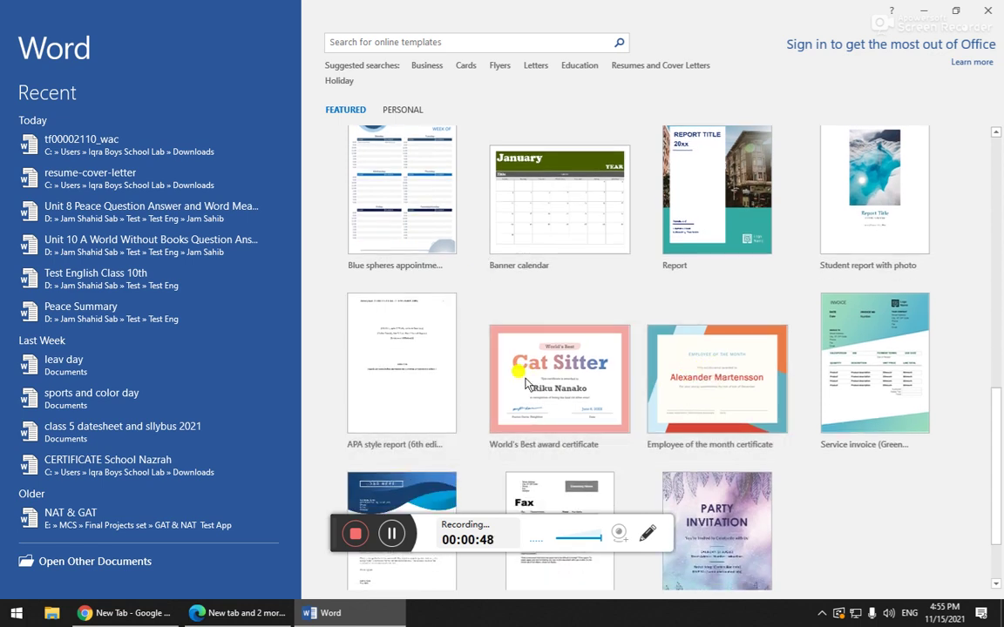
scroll(601, 366, down, 2)
scroll(448, 370, up, 10)
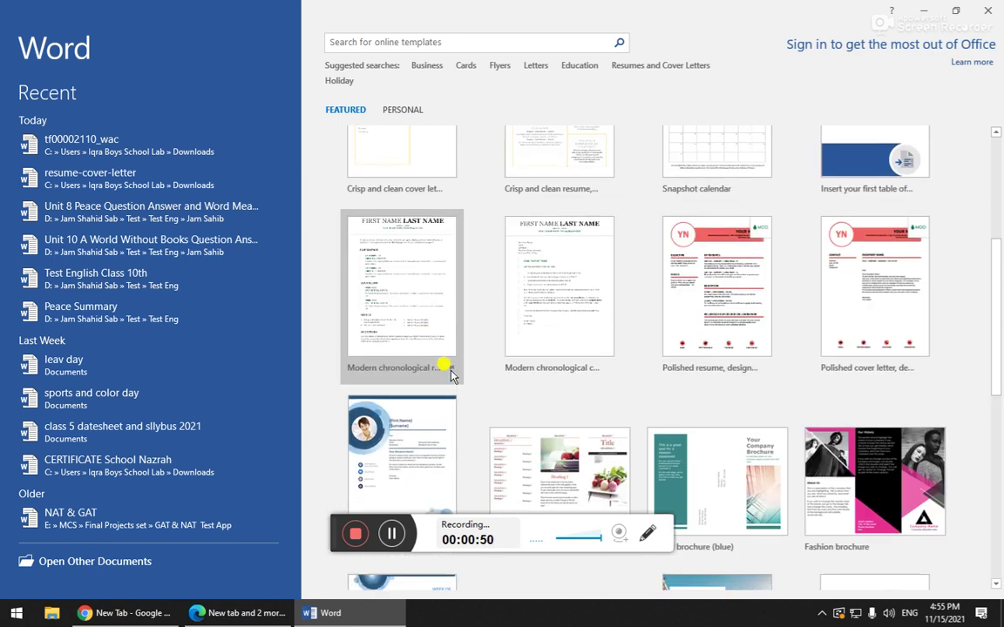
scroll(391, 299, up, 3)
click(403, 197)
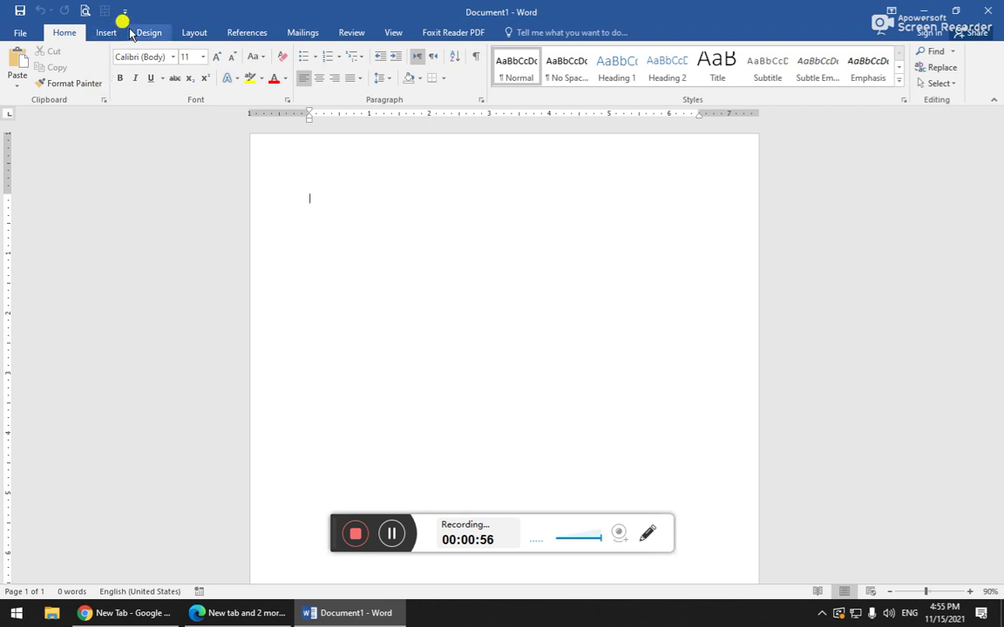
Step: Set the page orientation to Landscape and reduce the zoom to 70% so the whole page fits
click(194, 35)
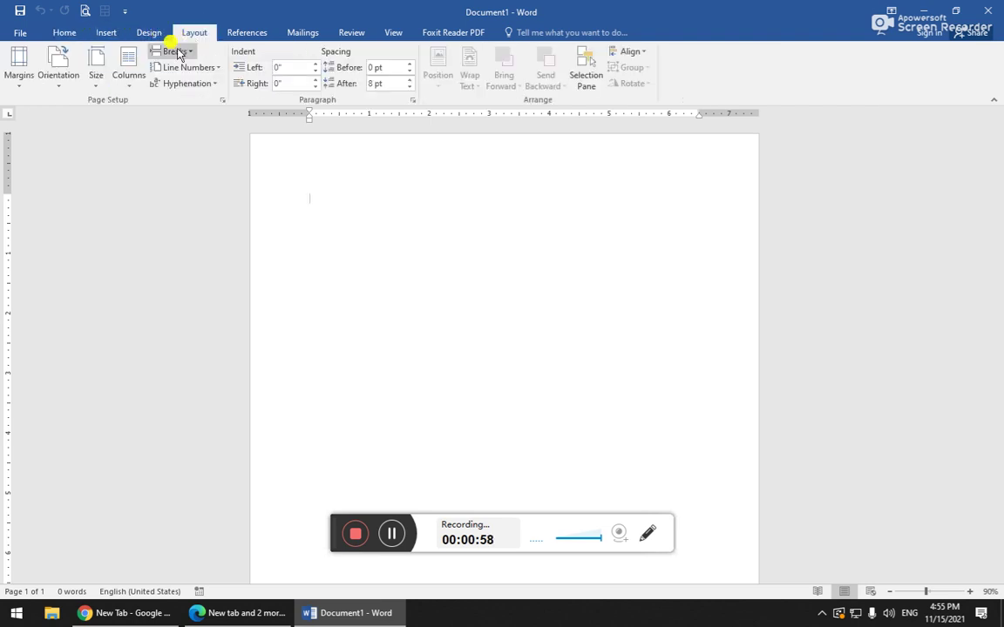
click(56, 77)
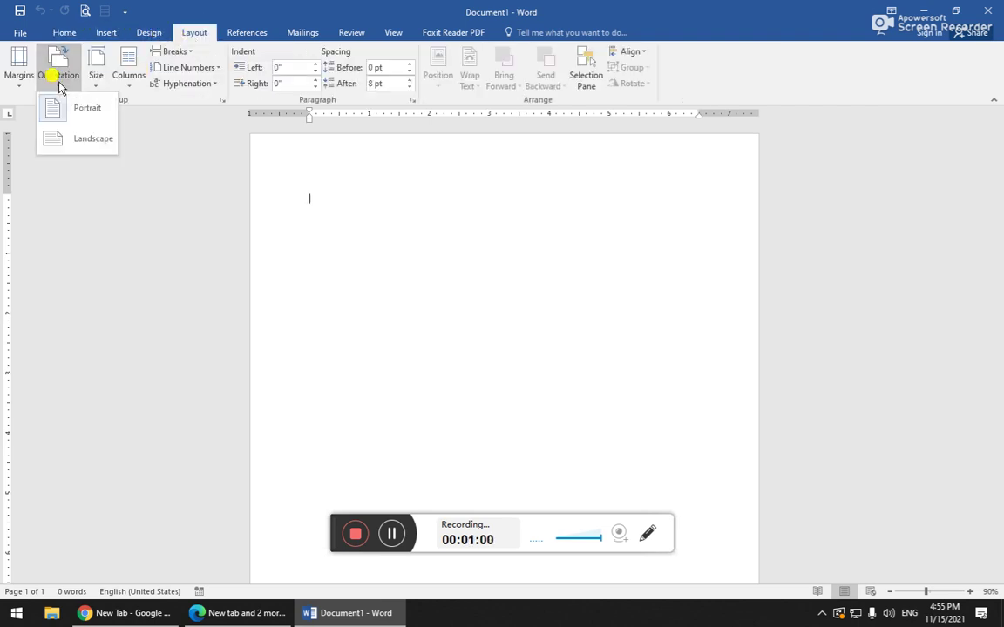
click(81, 139)
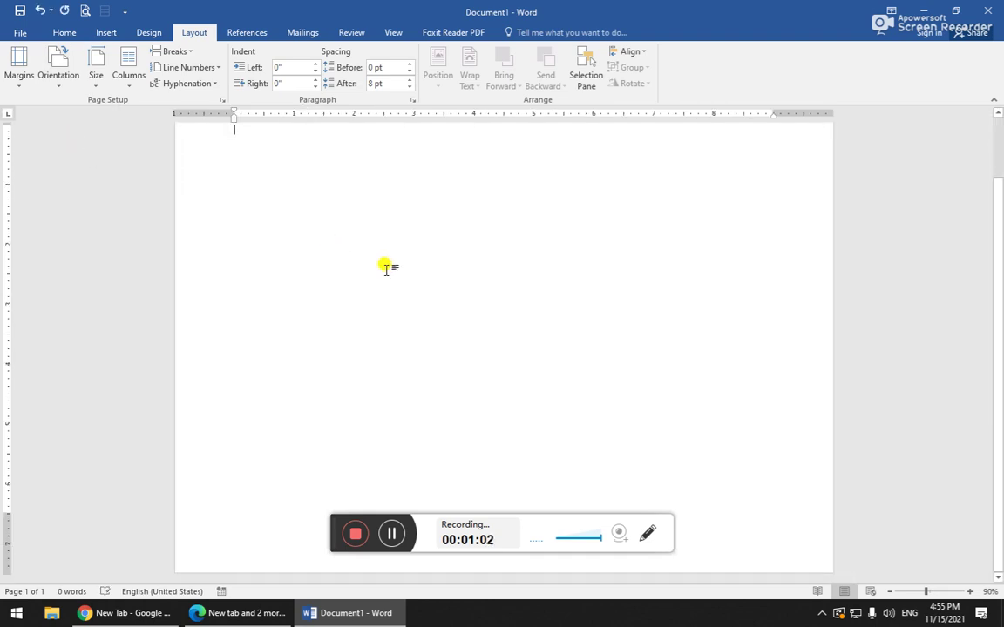
click(889, 591)
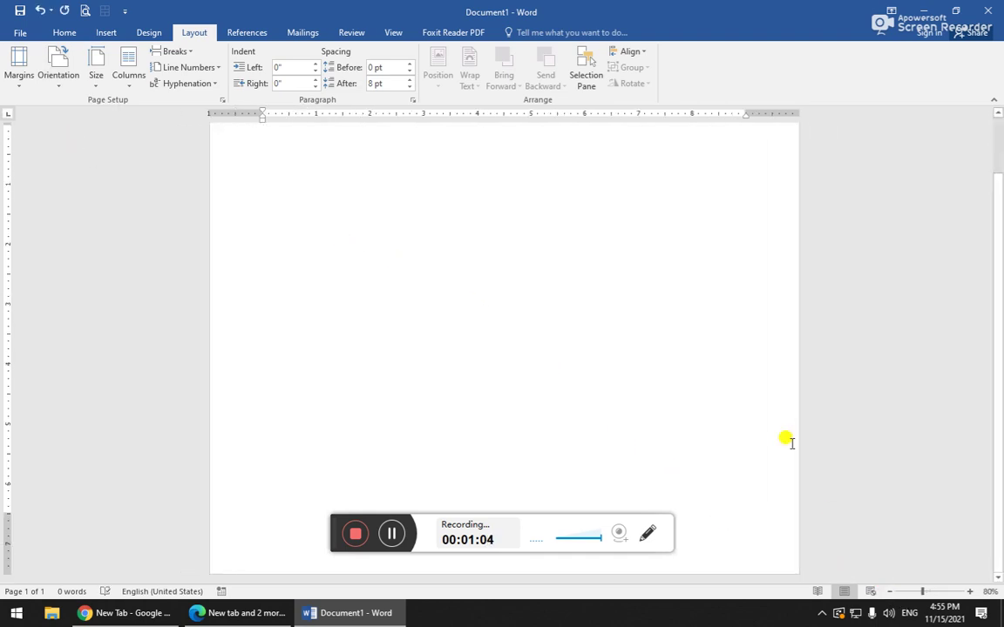
click(889, 592)
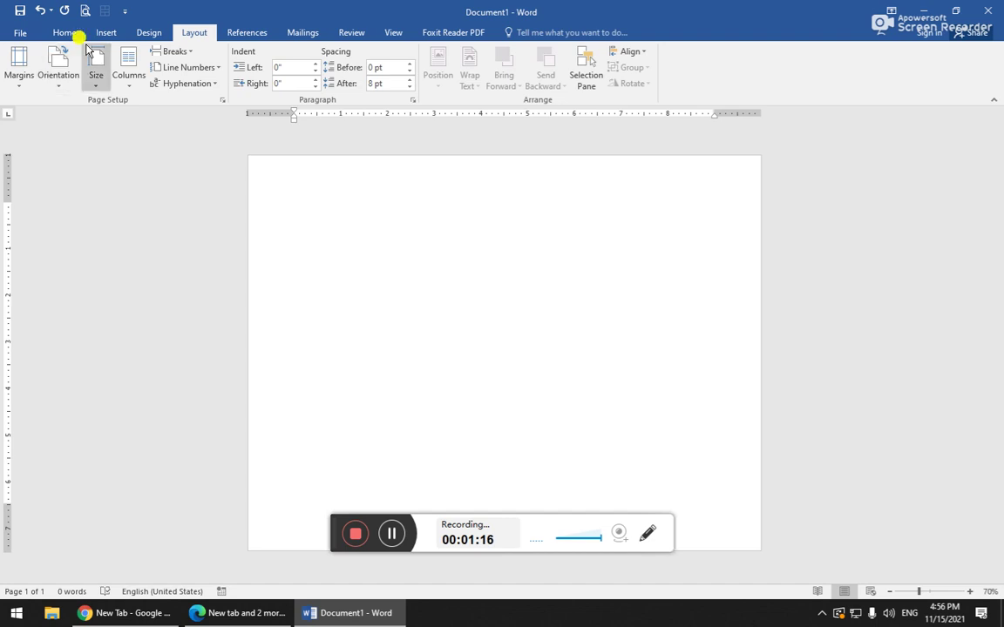
Step: Add a box page border in the double wavy line style, coloured light blue, to the whole document
click(142, 36)
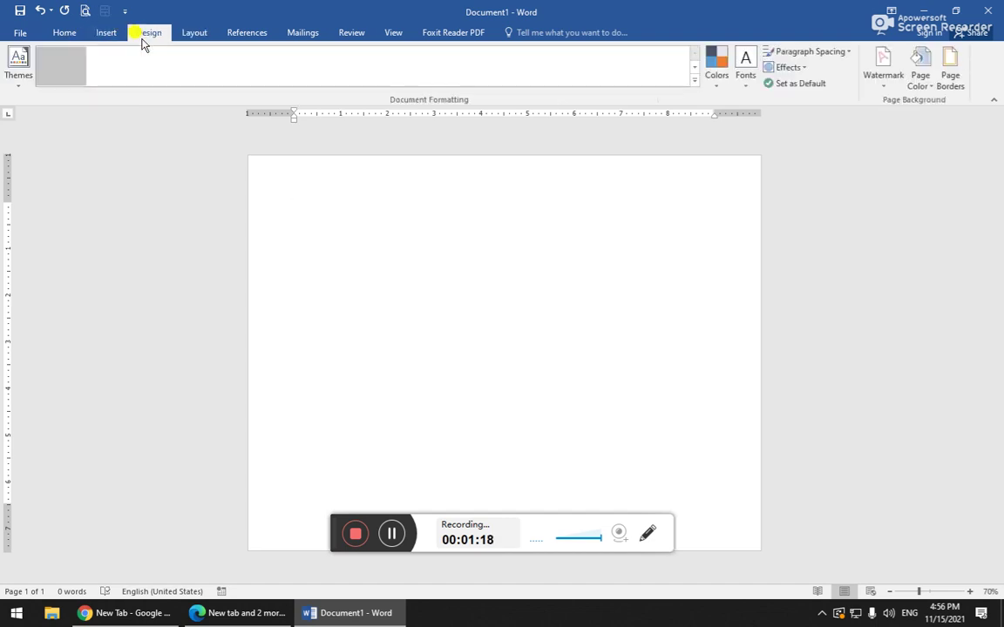
click(949, 63)
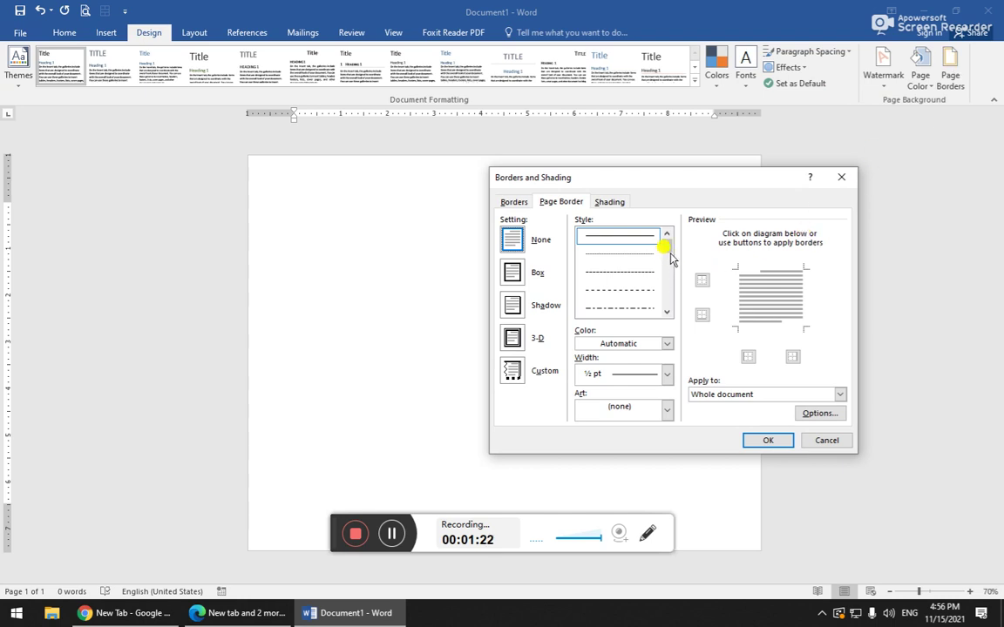
scroll(667, 262, down, 3)
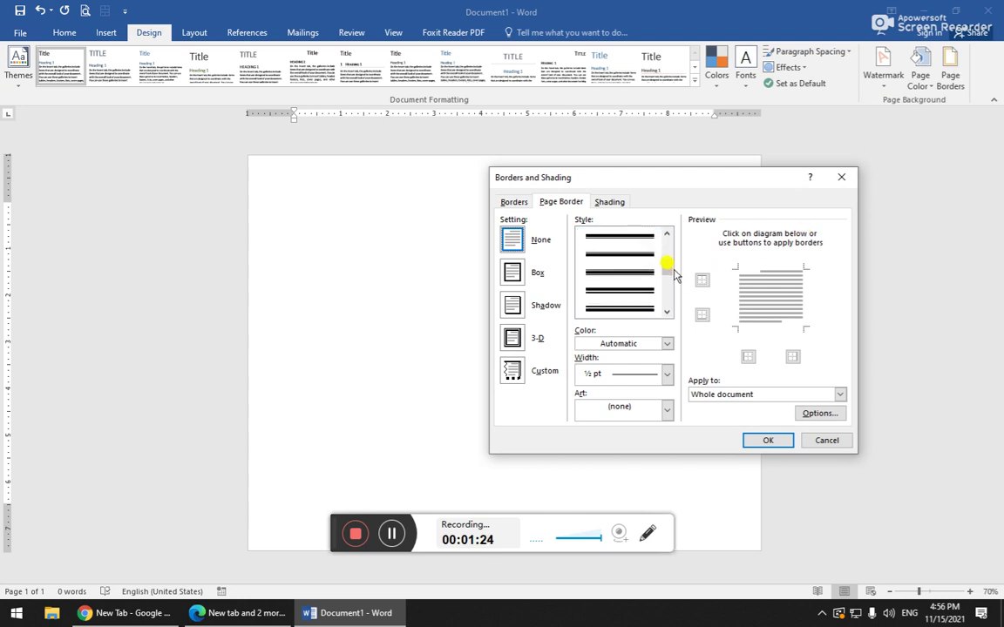
scroll(667, 266, up, 3)
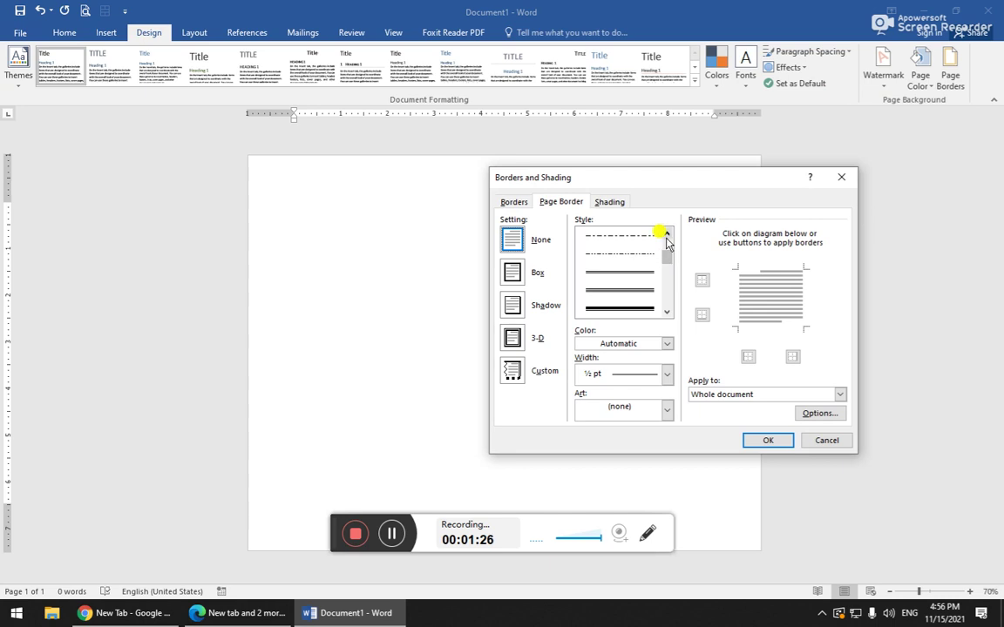
scroll(651, 281, down, 3)
scroll(651, 288, down, 3)
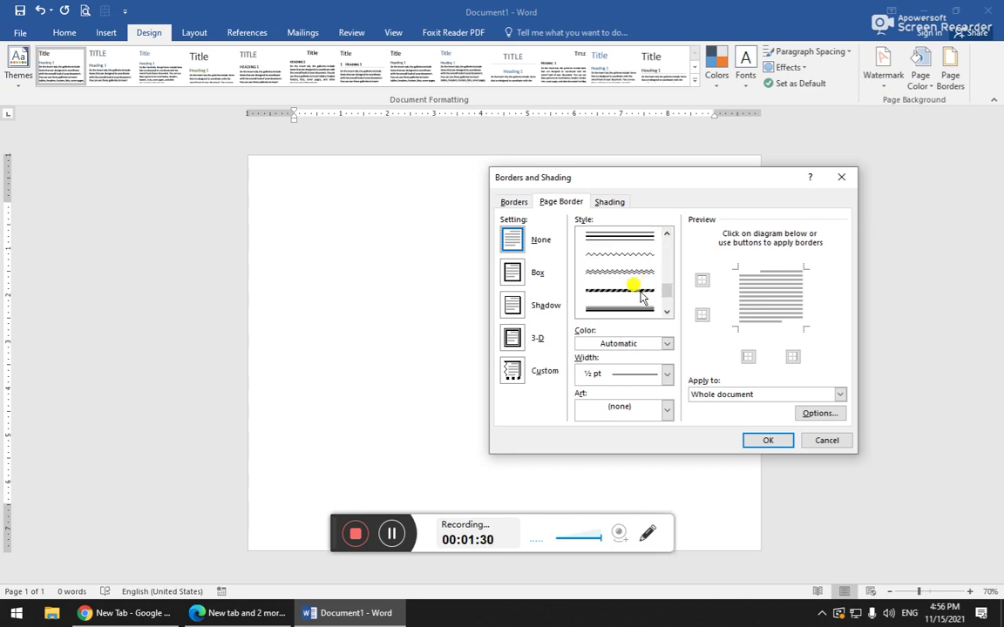
click(632, 275)
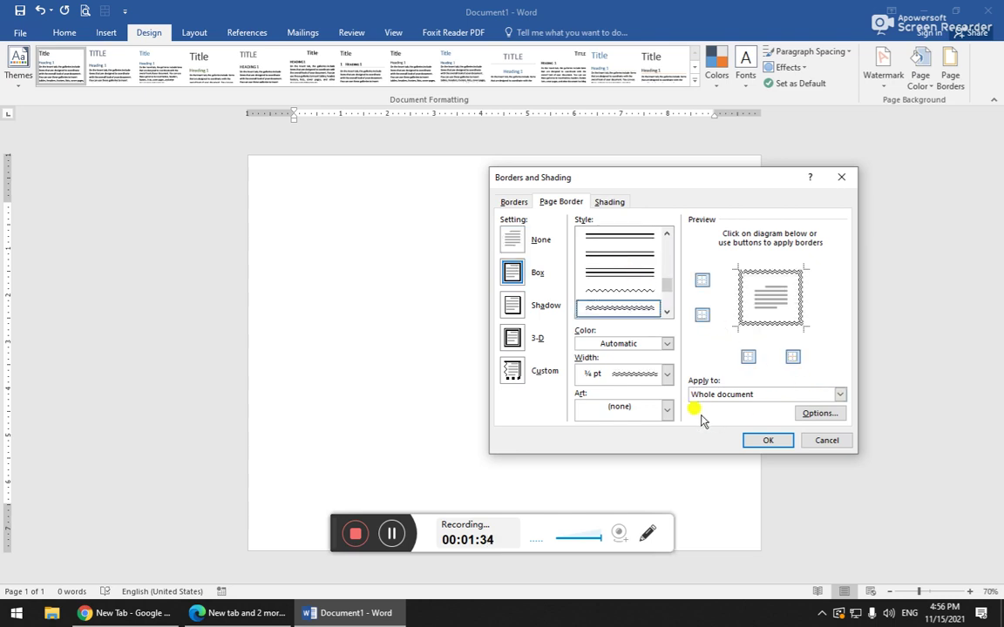
click(667, 345)
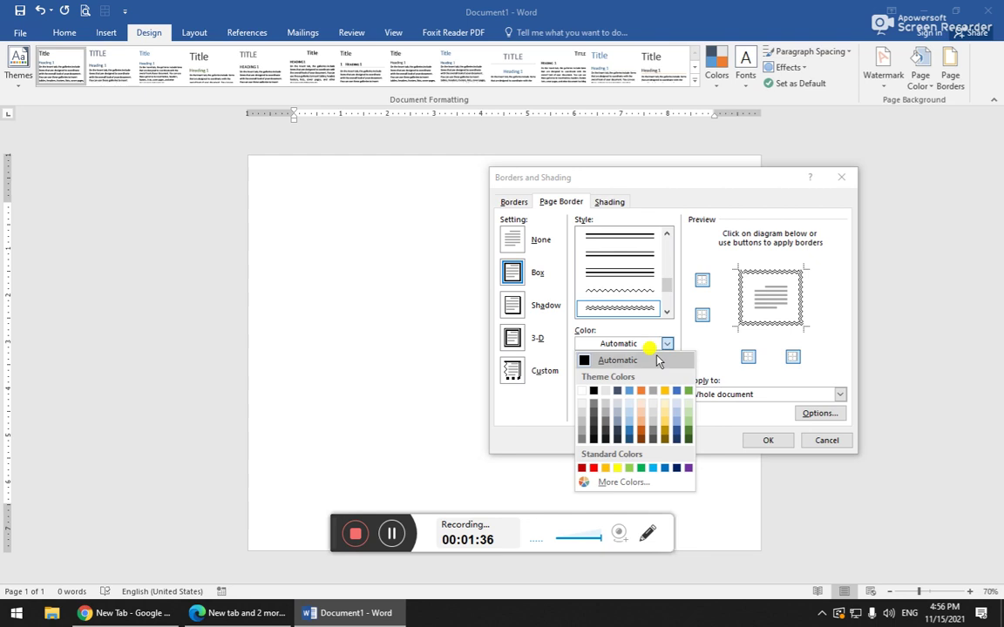
click(652, 468)
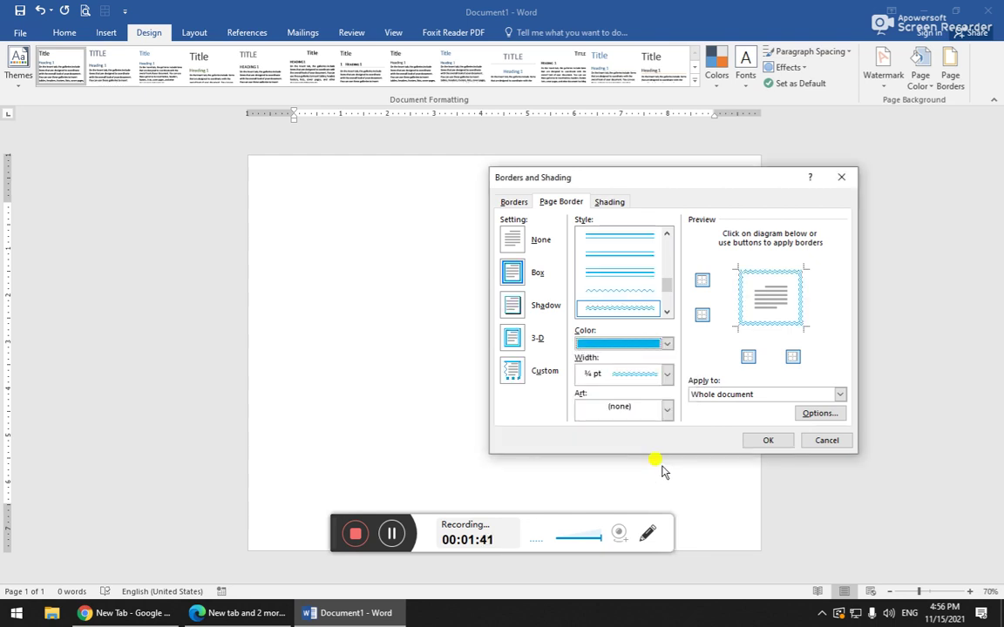
click(767, 438)
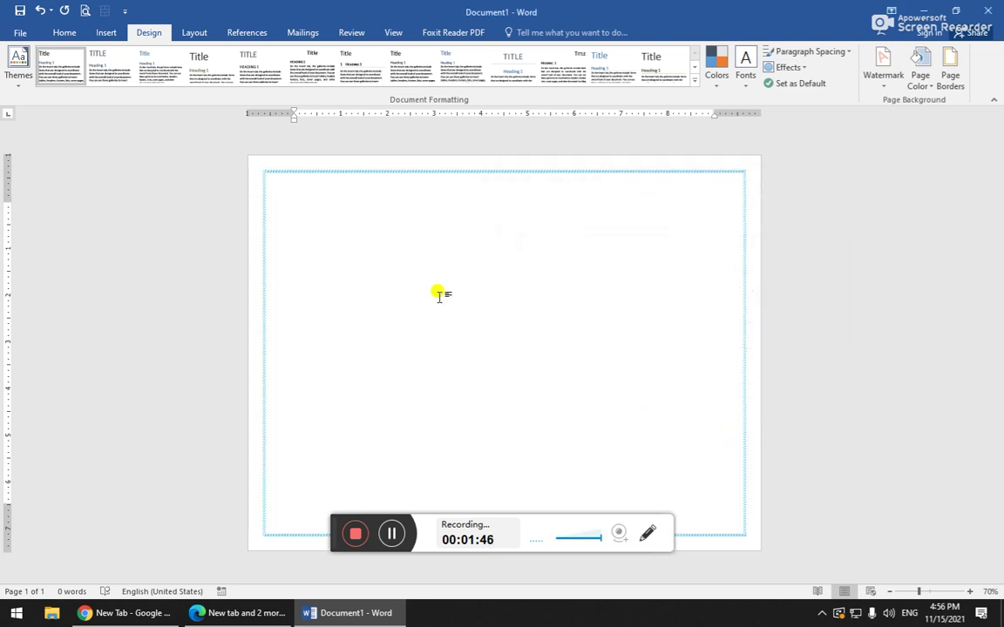
Step: Draw a right triangle about 1.17" by 1.27" and turn it so its right angle faces the page's upper-left corner
click(97, 38)
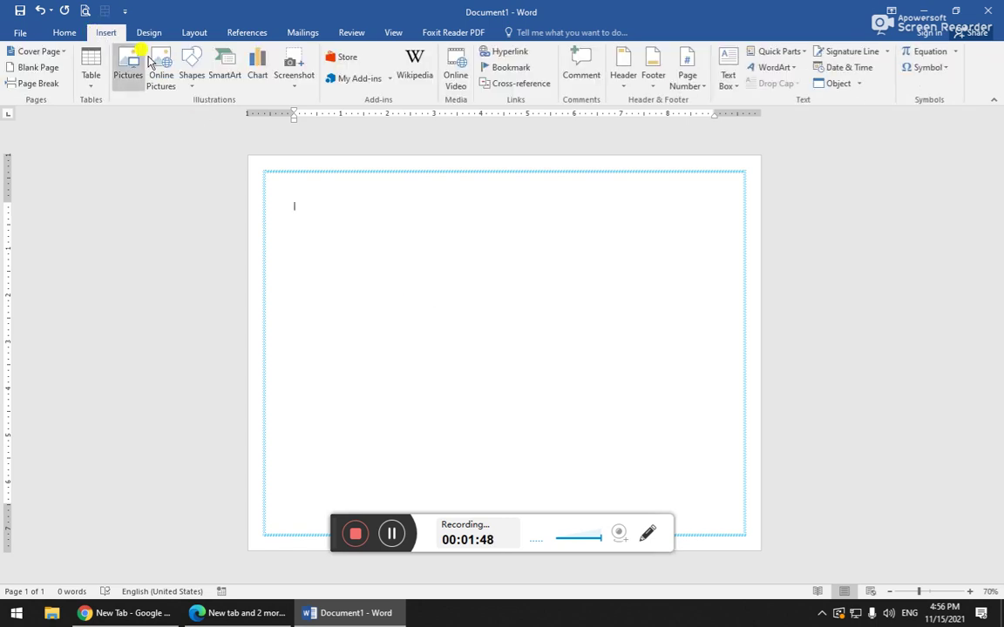
click(198, 81)
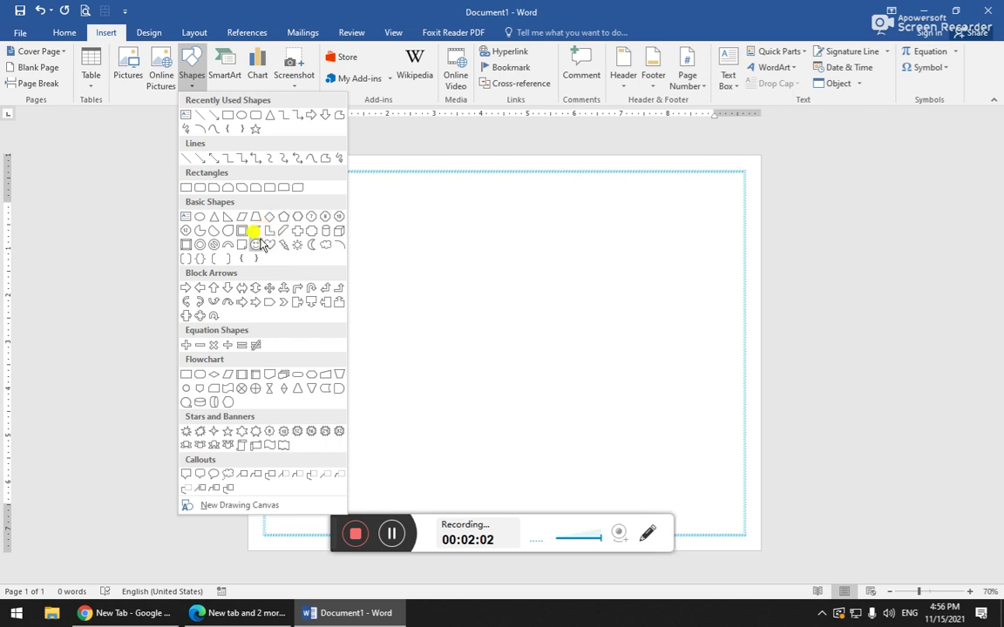
click(226, 219)
mouse_move(321, 217)
mouse_down()
mouse_move(343, 264)
mouse_move(369, 284)
mouse_up()
mouse_move(341, 190)
mouse_down()
mouse_move(390, 240)
mouse_move(285, 207)
mouse_move(298, 218)
mouse_move(287, 189)
mouse_up()
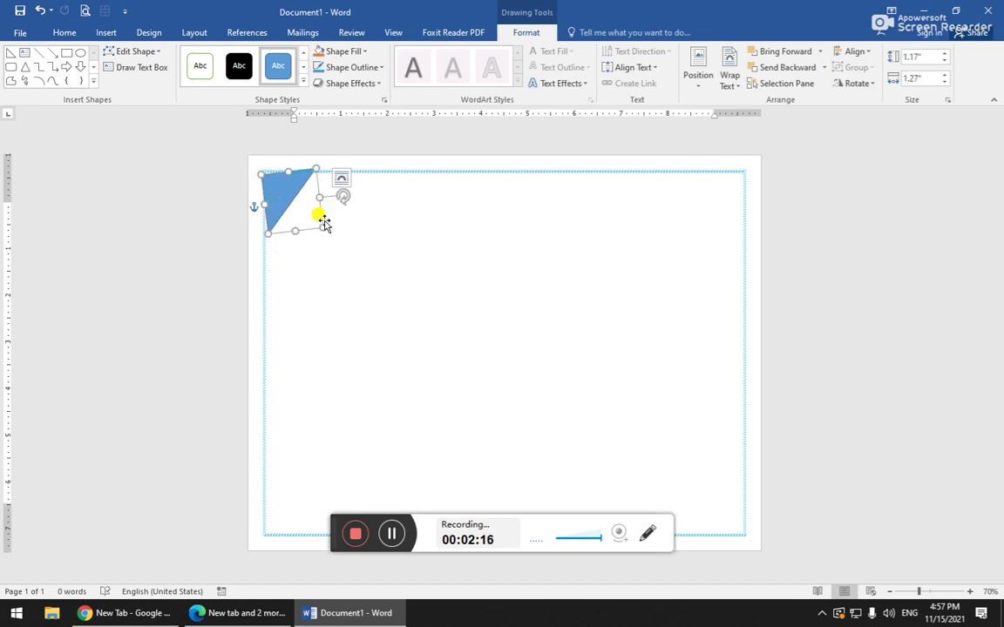
Step: Shrink the triangle to about 0.95" by 1.01", straighten its rotation and fit it inside the border's upper-left corner
drag(321, 225, 289, 189)
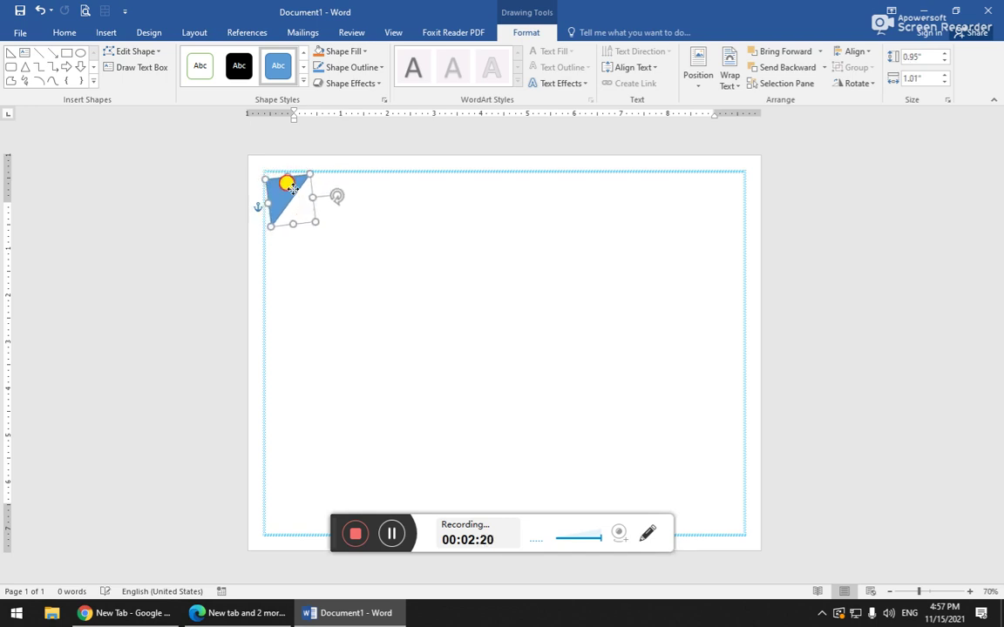
drag(332, 193, 335, 193)
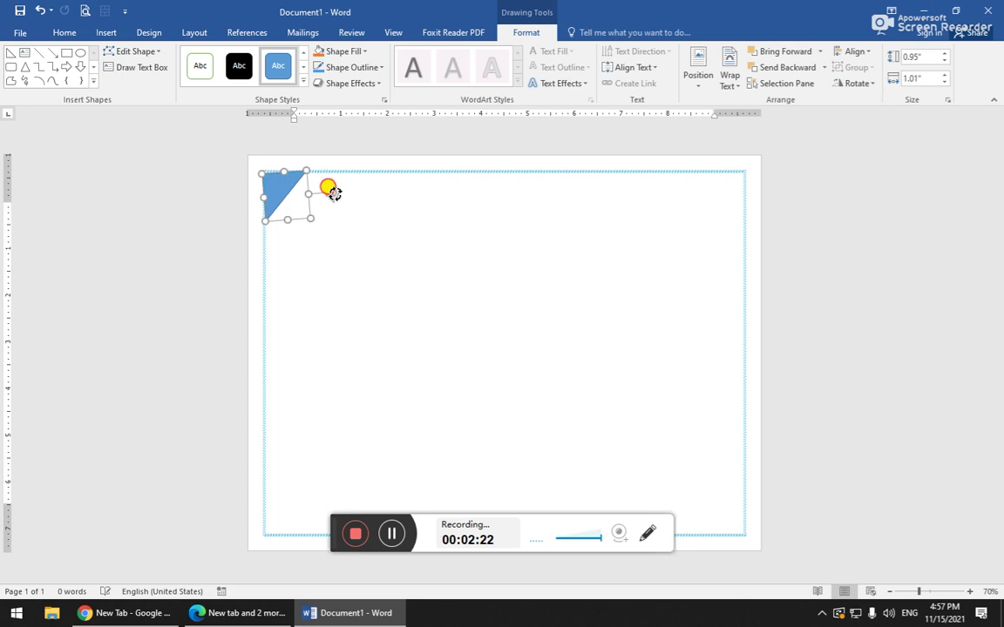
click(331, 251)
click(296, 191)
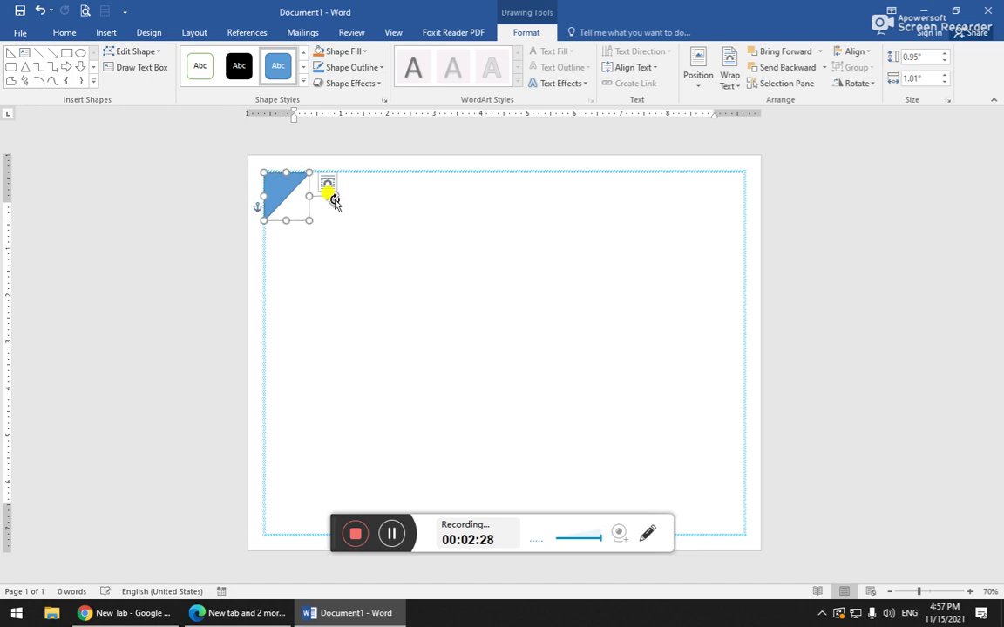
key(Right)
key(Right)
key(Right)
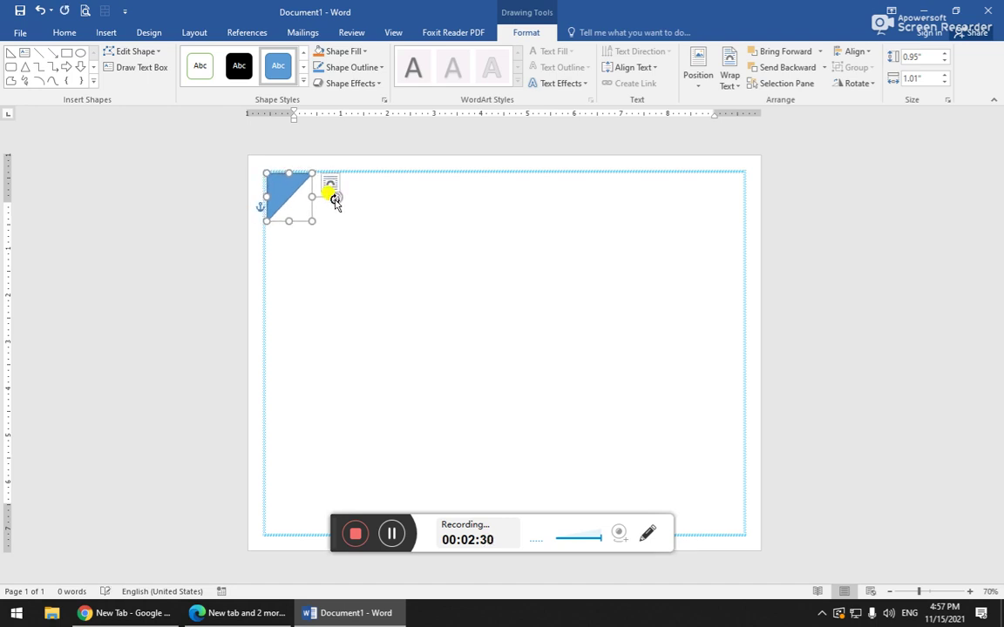
click(352, 336)
Step: Duplicate the corner triangle, turn the copy roughly half a turn and move it into the border's lower-right corner
click(278, 179)
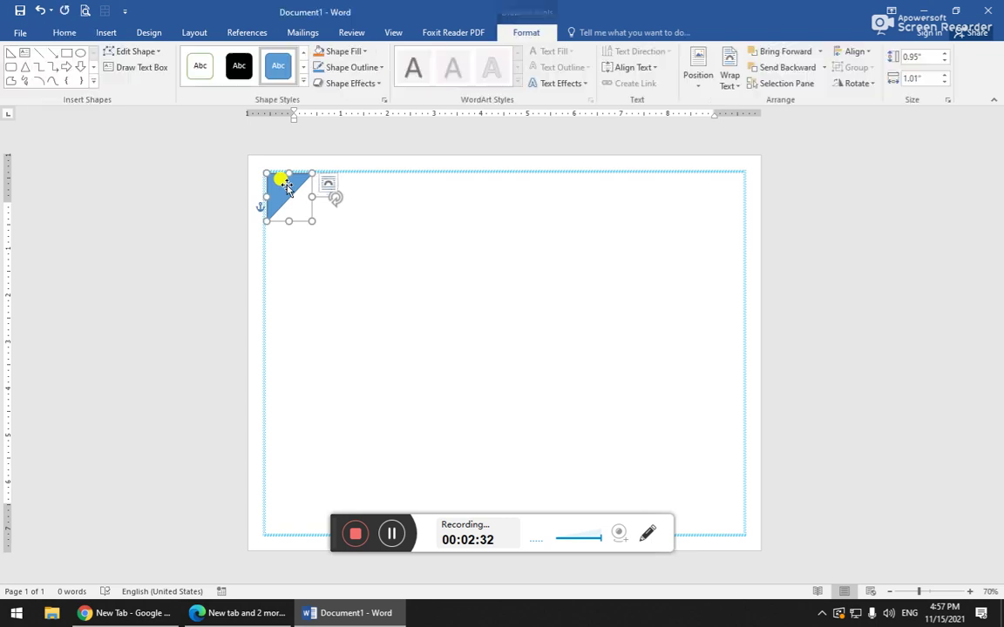
drag(290, 190, 623, 475)
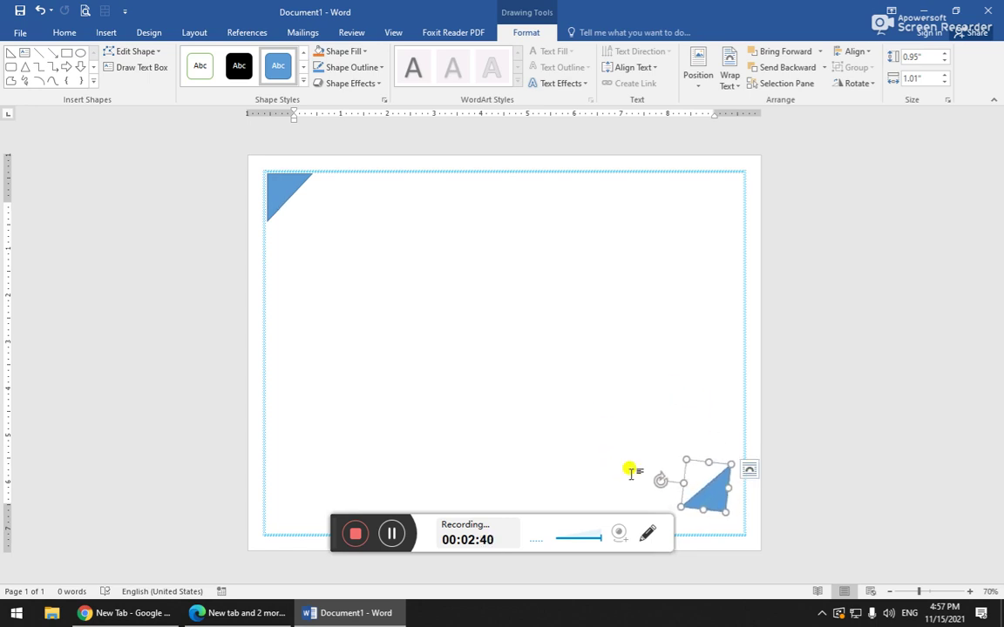
key(Down)
key(Down)
key(Down)
key(Down)
key(Down)
key(Down)
key(Down)
key(Down)
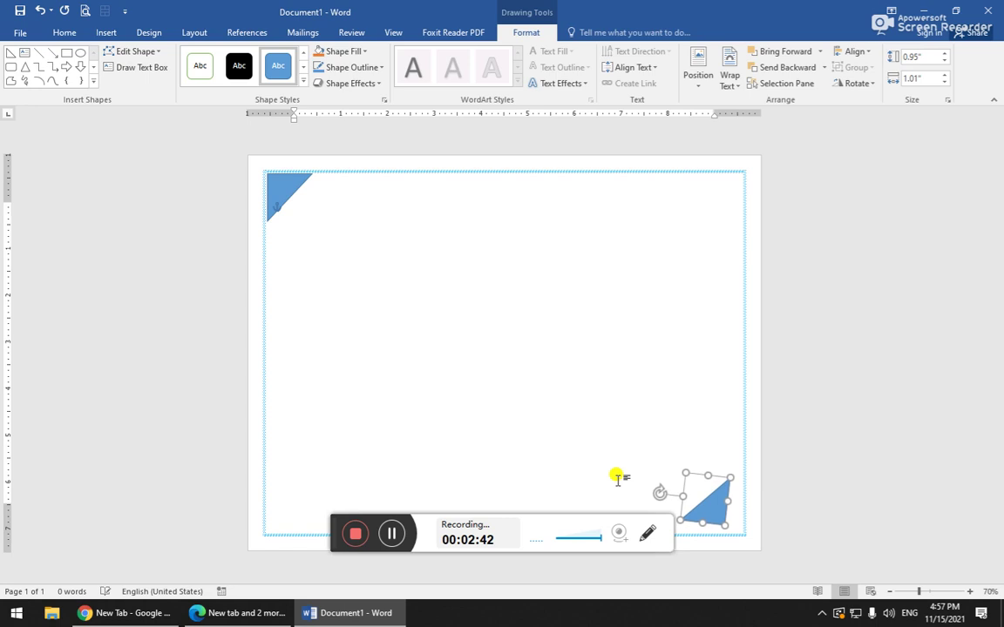
key(Right)
key(Up)
key(Up)
key(Up)
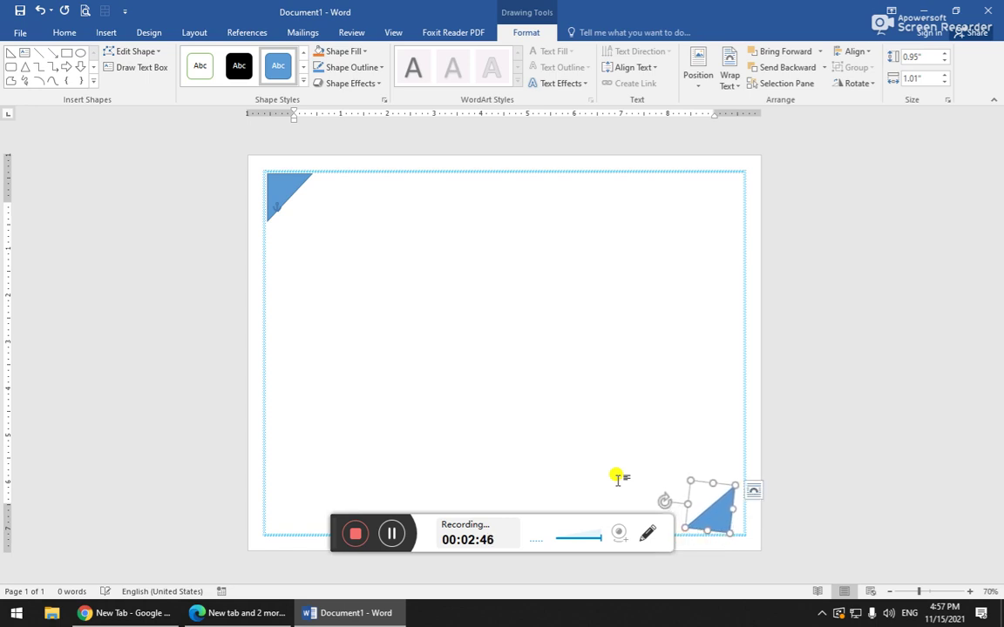
key(Right)
key(Right)
key(Up)
key(Right)
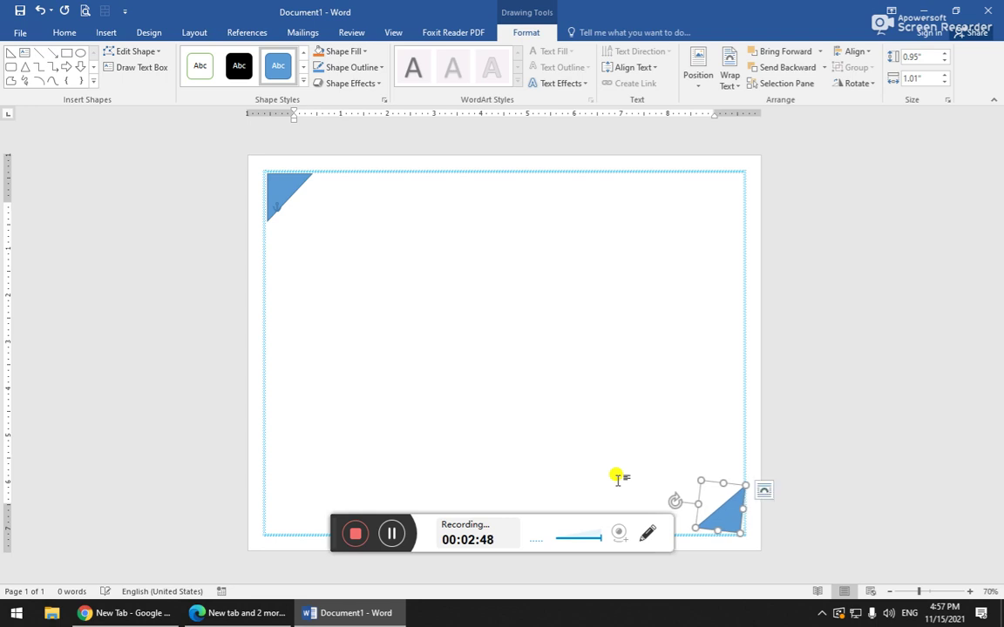
Step: Straighten the rotation of the lower-right triangle and nudge it flush inside the border corner
drag(674, 504, 675, 506)
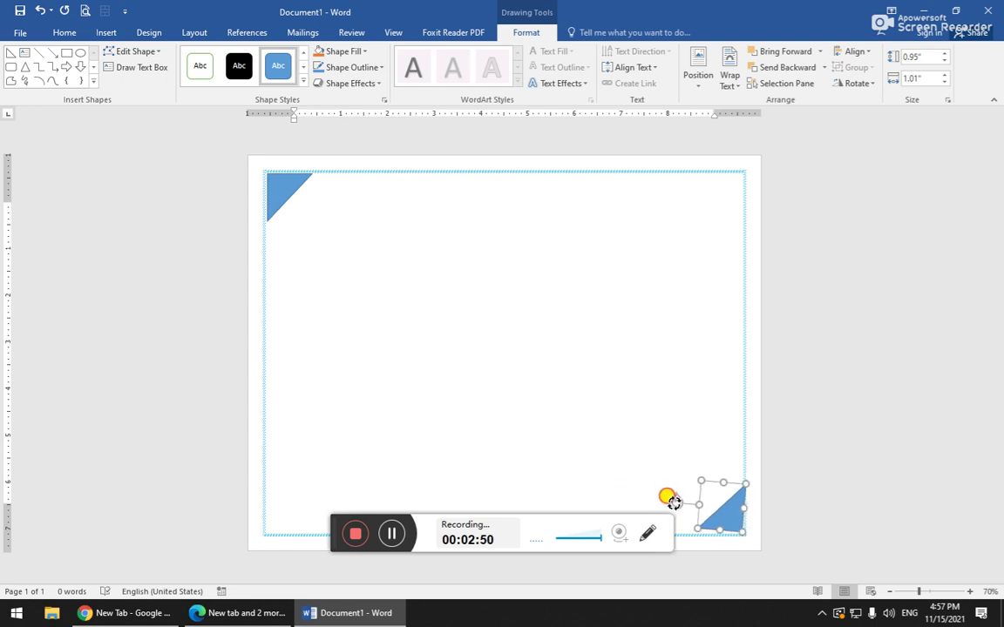
key(Down)
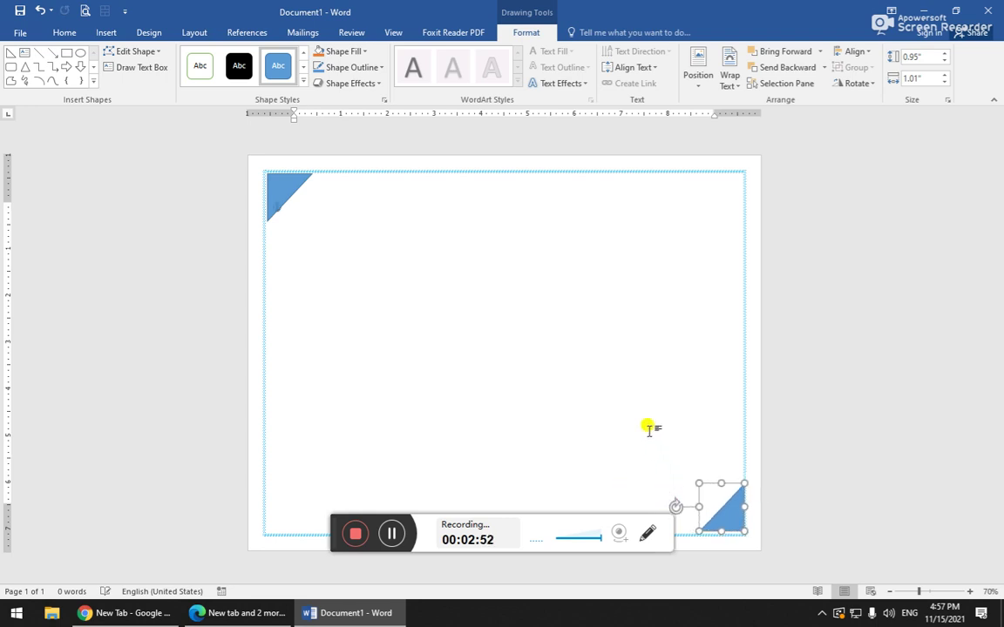
key(Left)
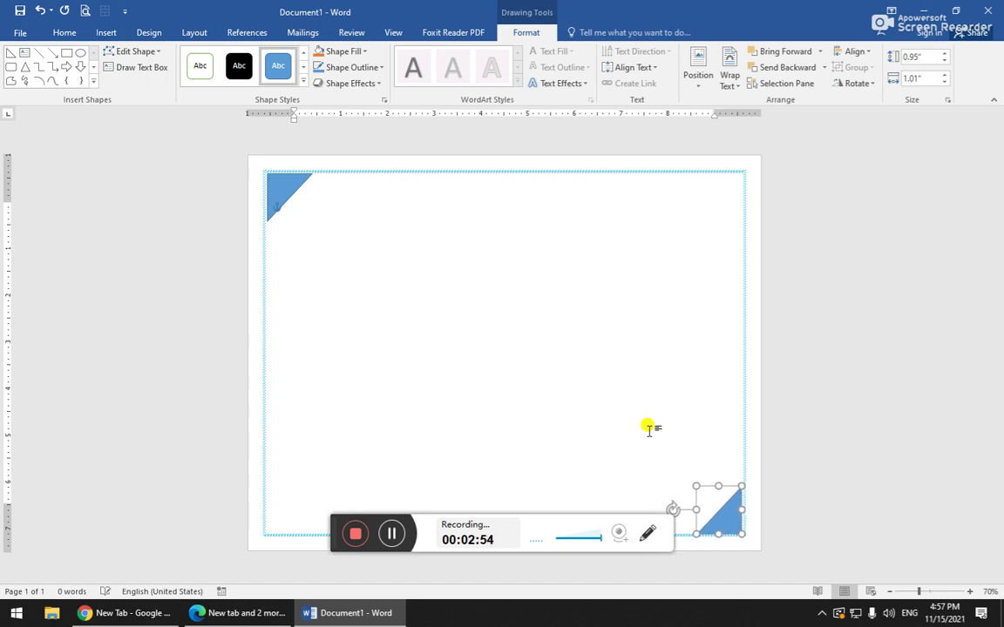
Step: Nudge the lower-right triangle slightly to the right, closer to the border's right edge, and deselect it
key(Right)
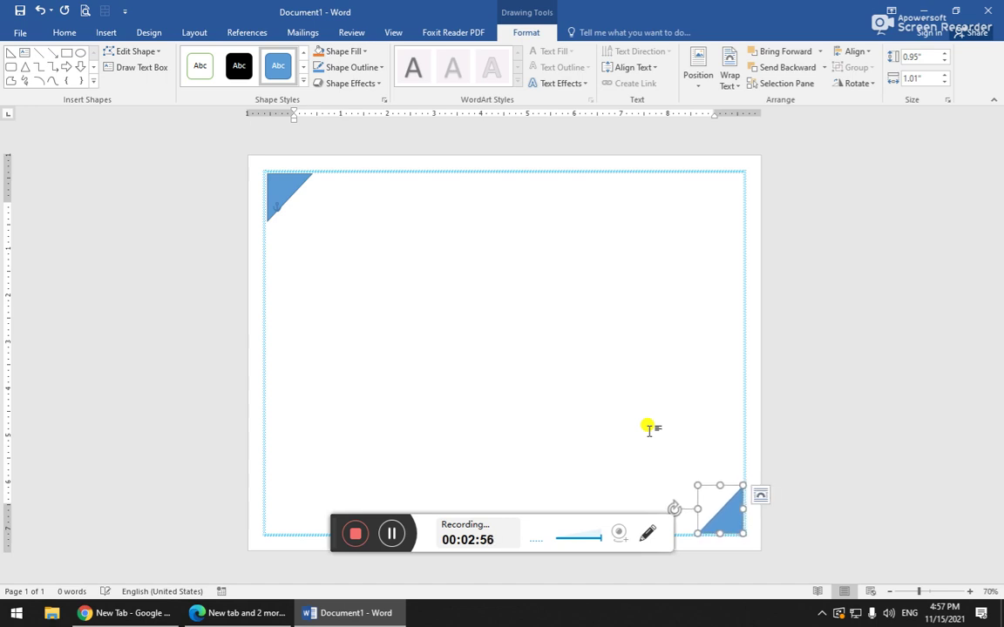
click(636, 376)
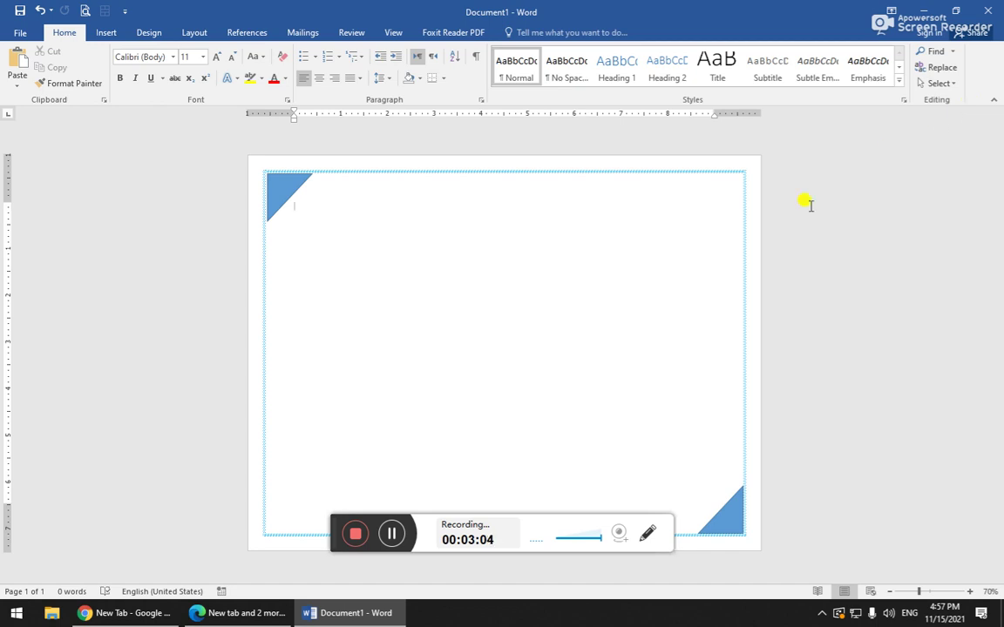
Step: Insert orange-outlined, white-filled WordArt reading "SadiqAbad Computer Center" and move it near the middle of the page's upper edge
click(96, 32)
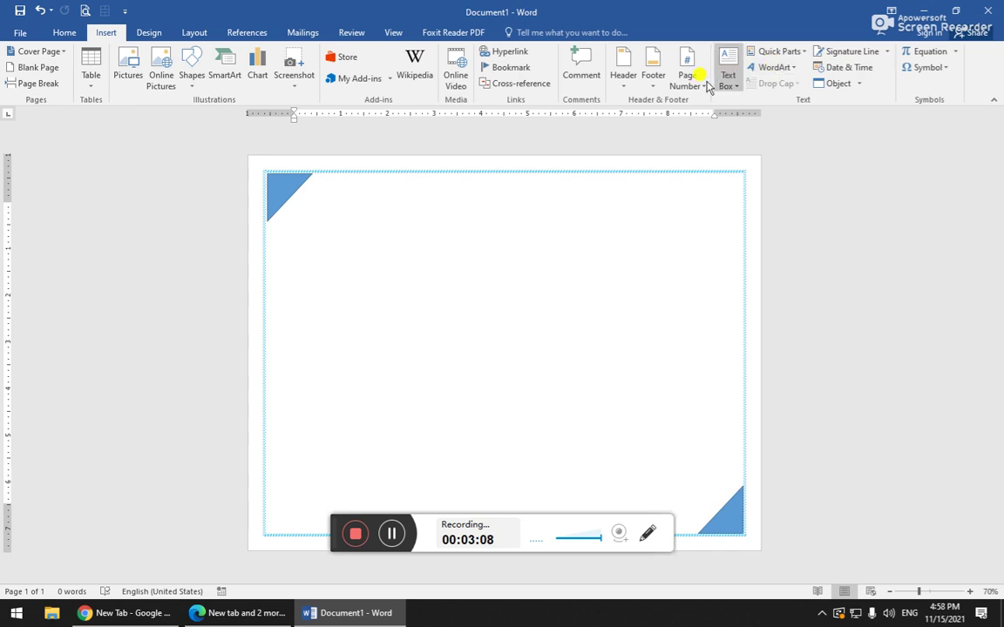
click(772, 67)
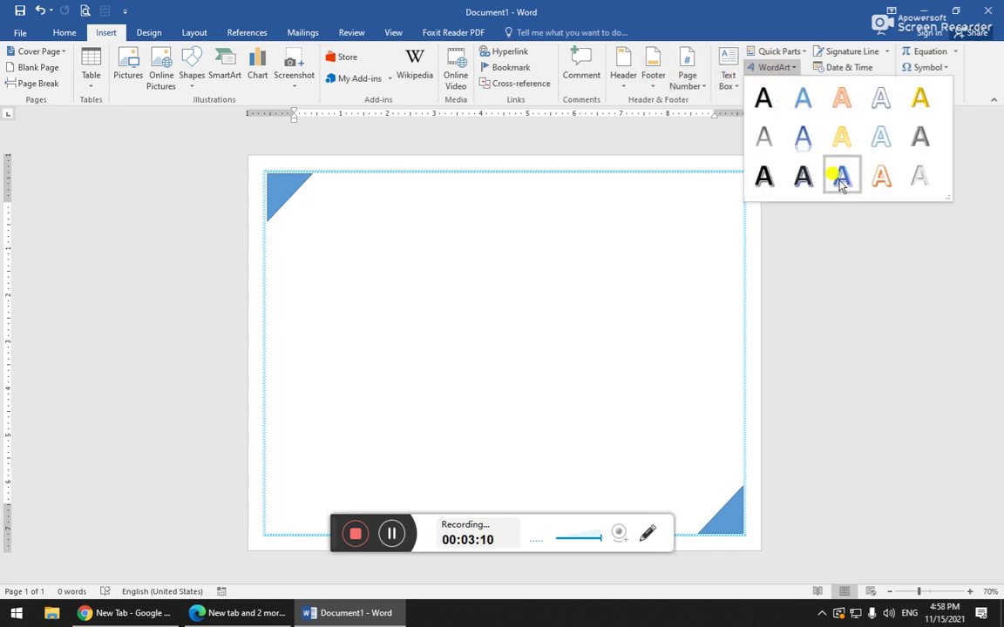
click(878, 178)
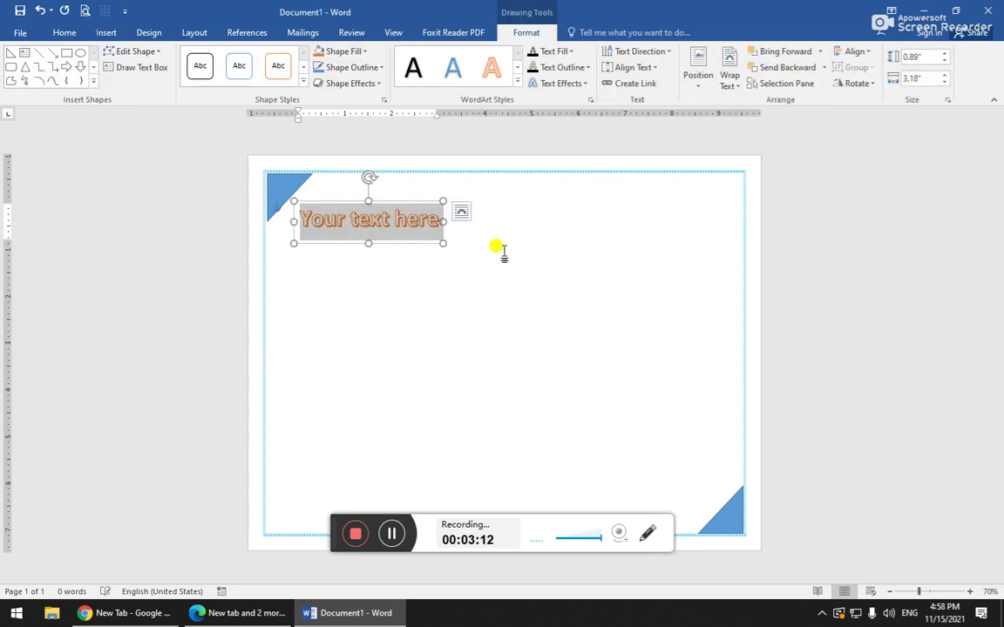
key(Delete)
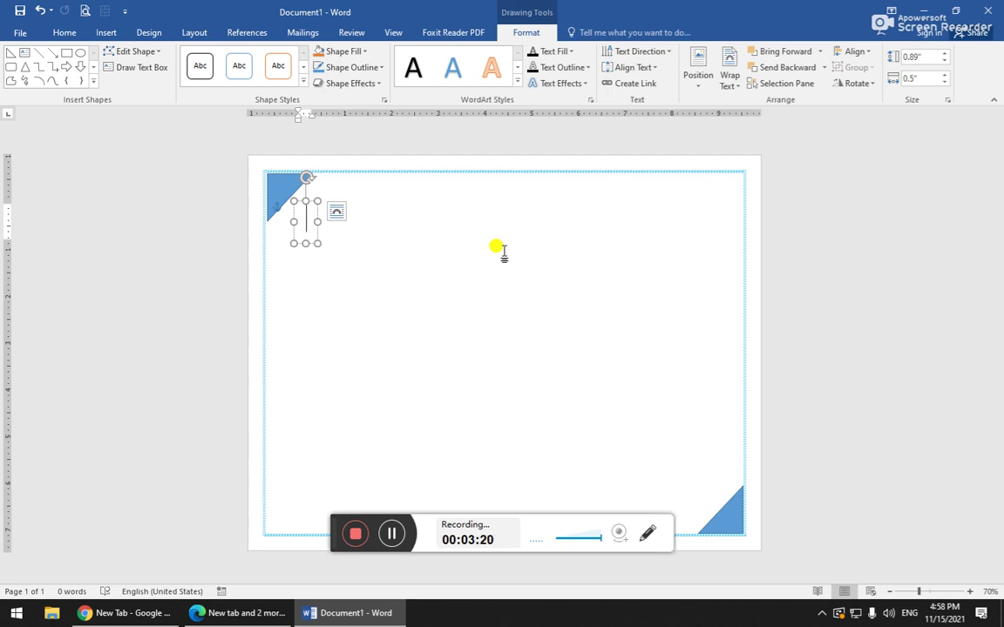
text(Sadiq)
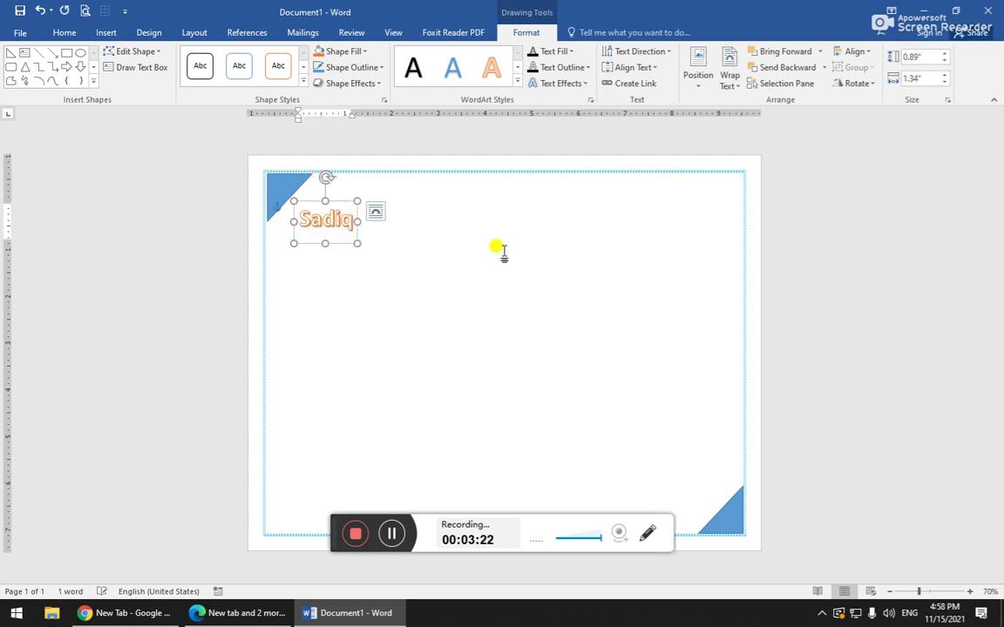
text(Abad C)
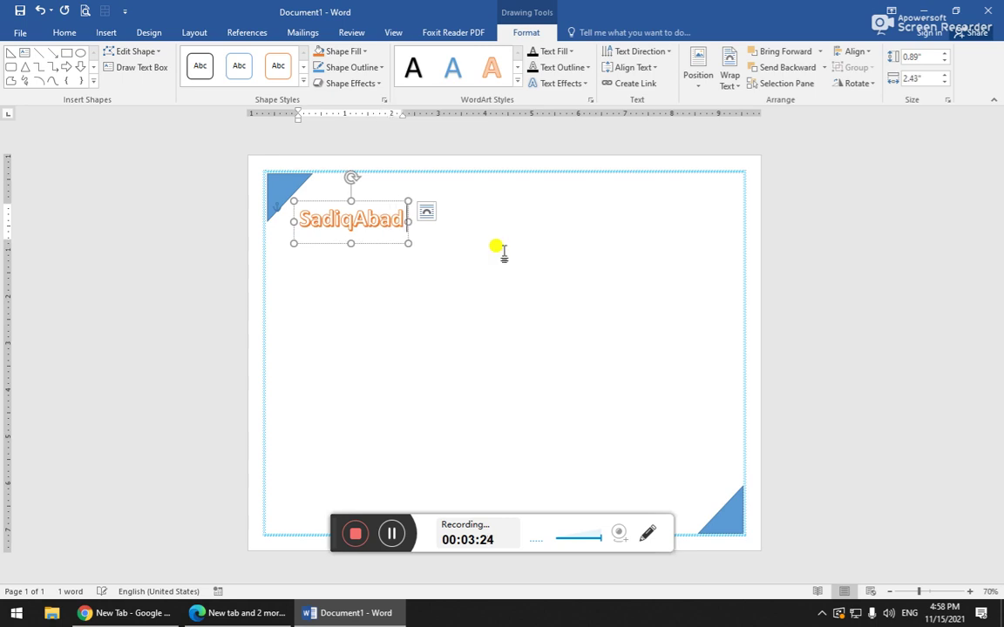
text(om)
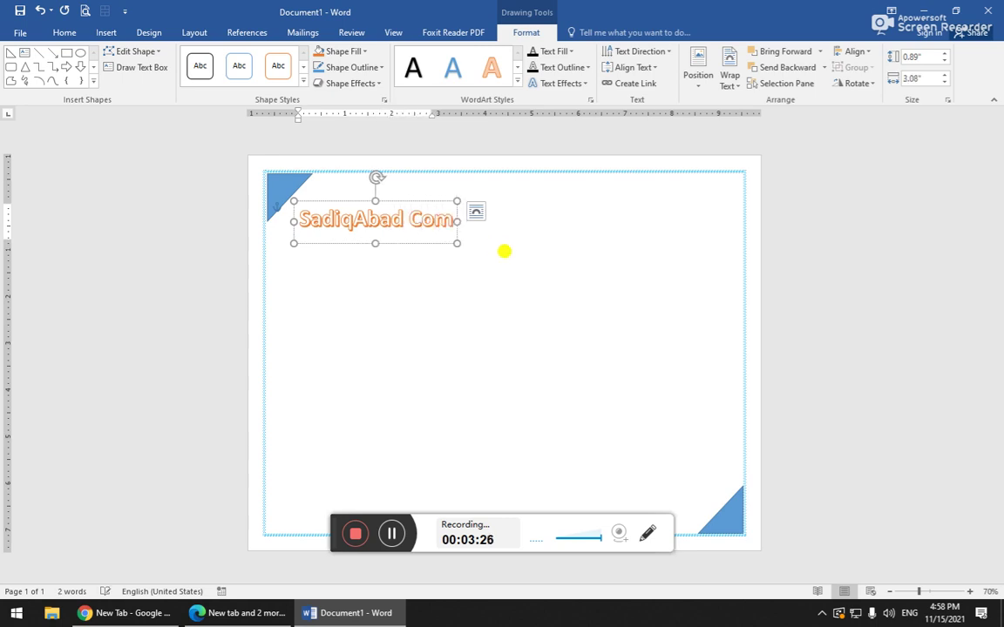
text(puter Center)
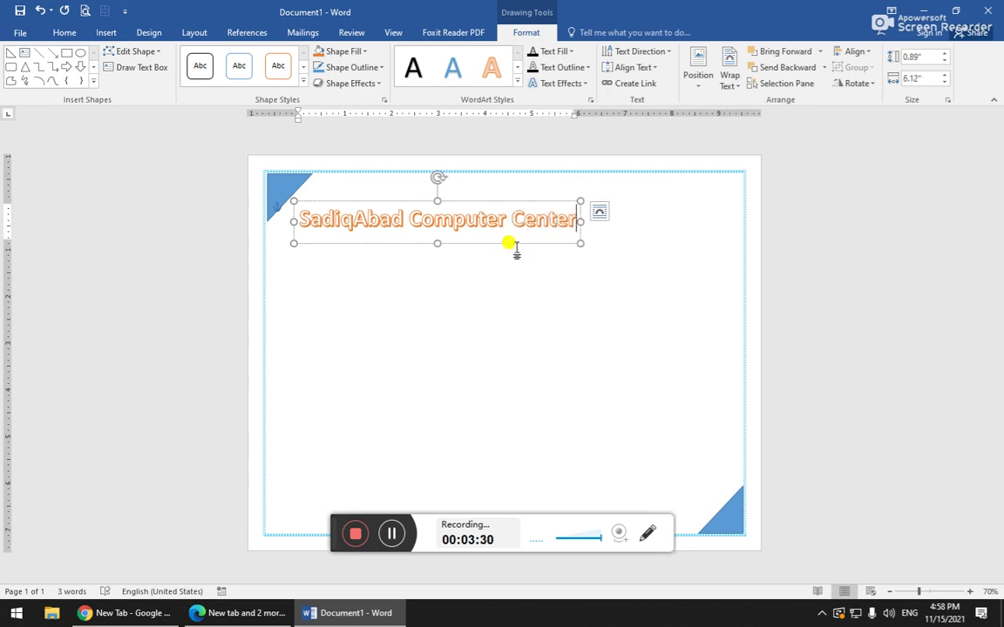
drag(499, 203, 587, 181)
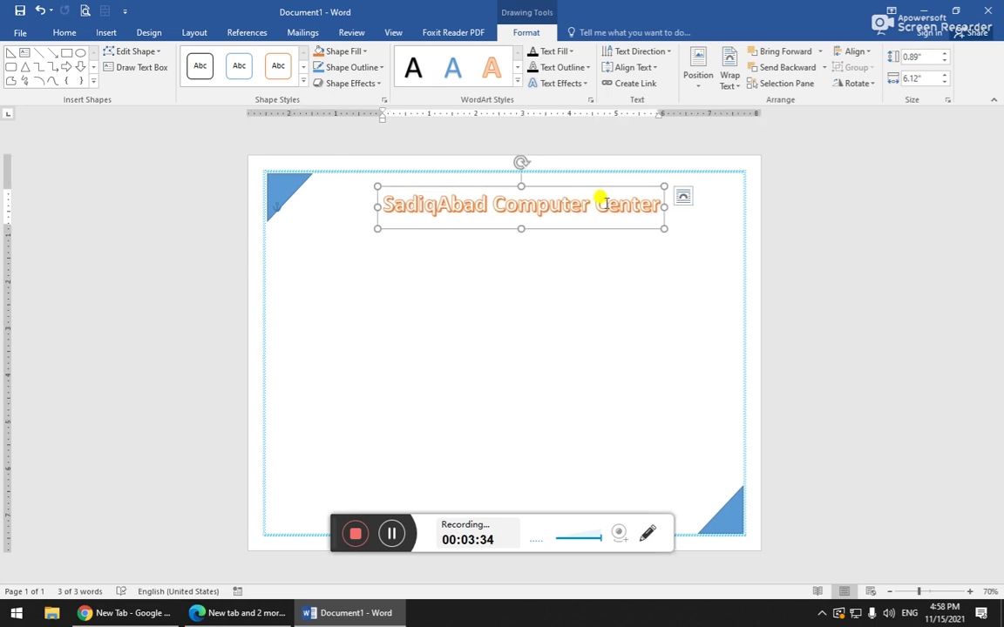
Step: Select the whole "SadiqAbad Computer Center" title text and open its font colour choices
triple_click(605, 206)
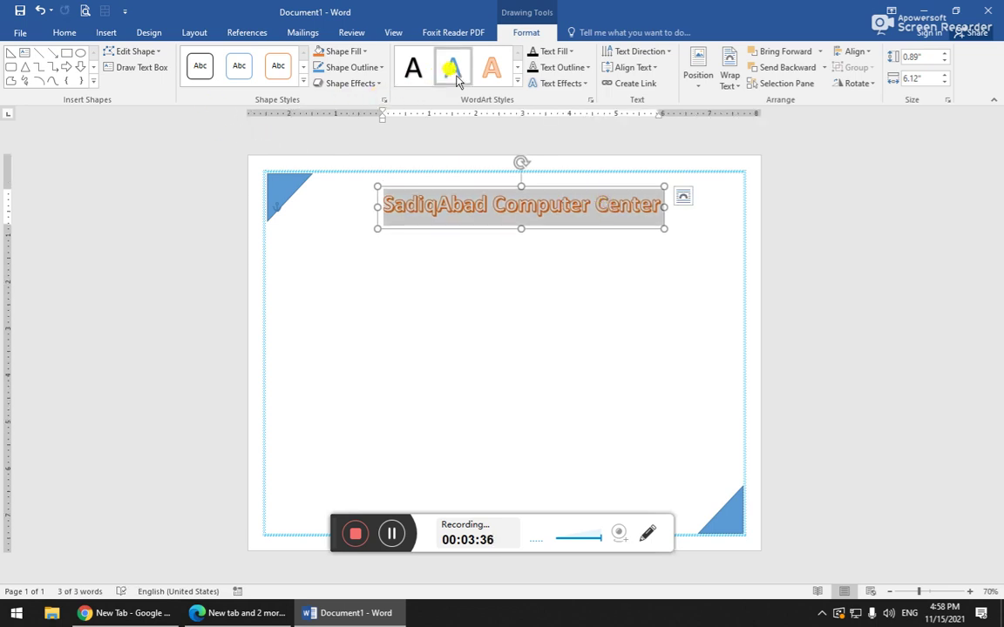
click(66, 33)
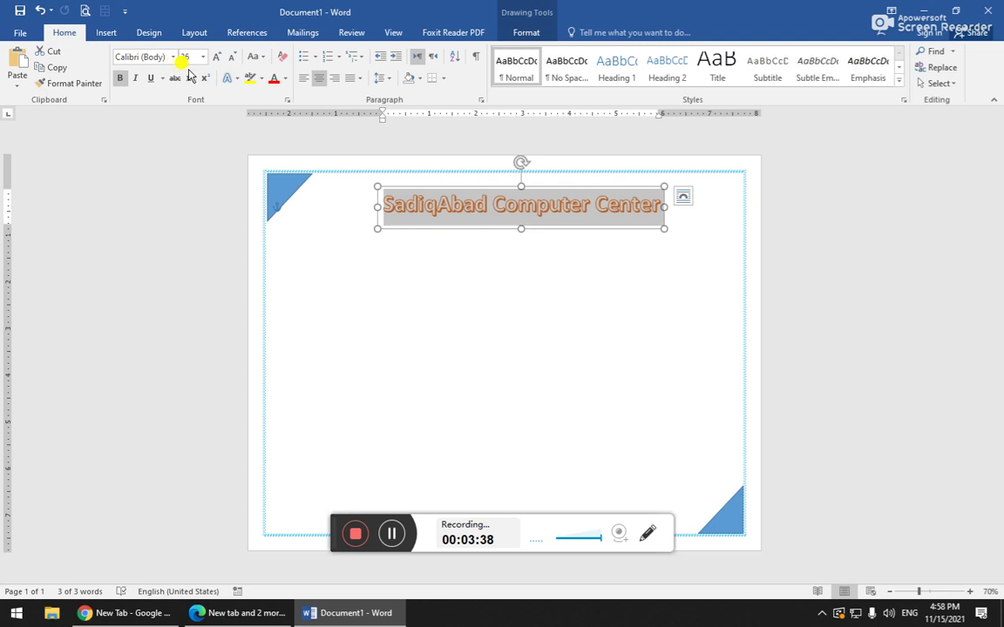
click(283, 79)
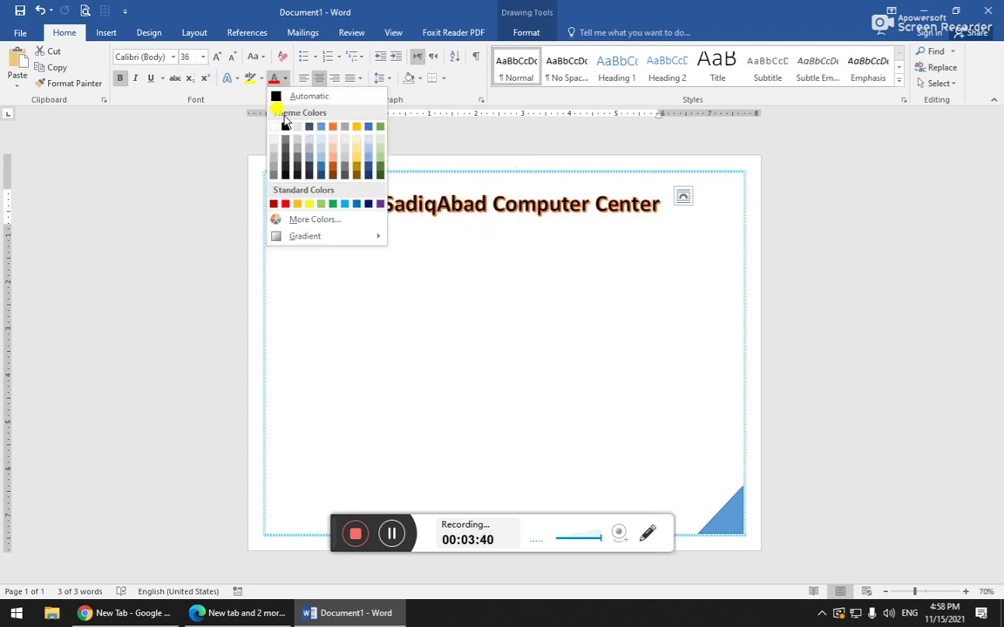